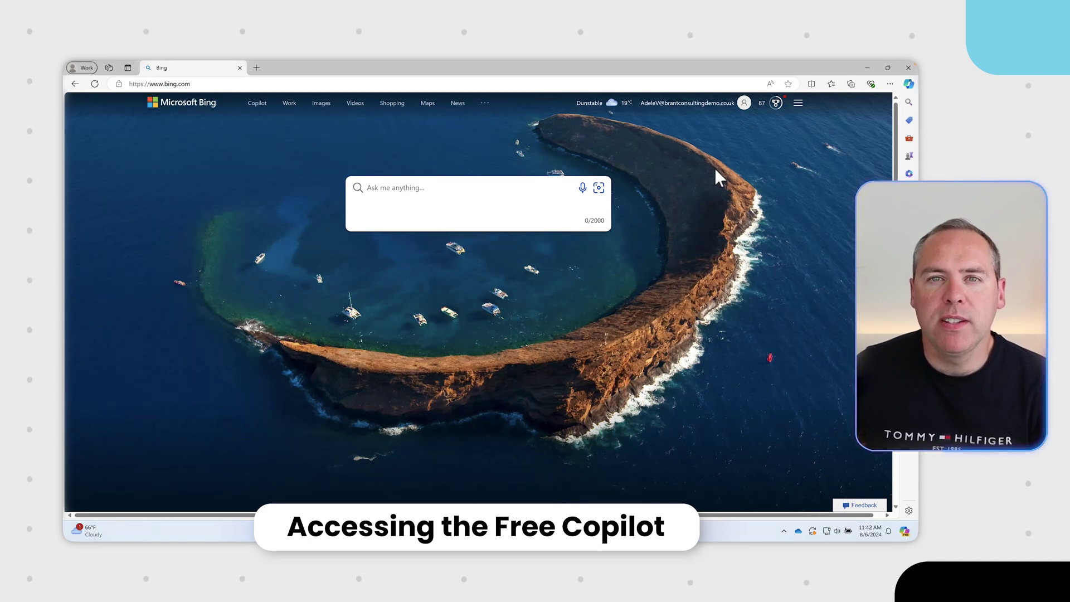
Open the Copilot chat in the Edge sidebar and drag its edge to widen the panel.
click(909, 84)
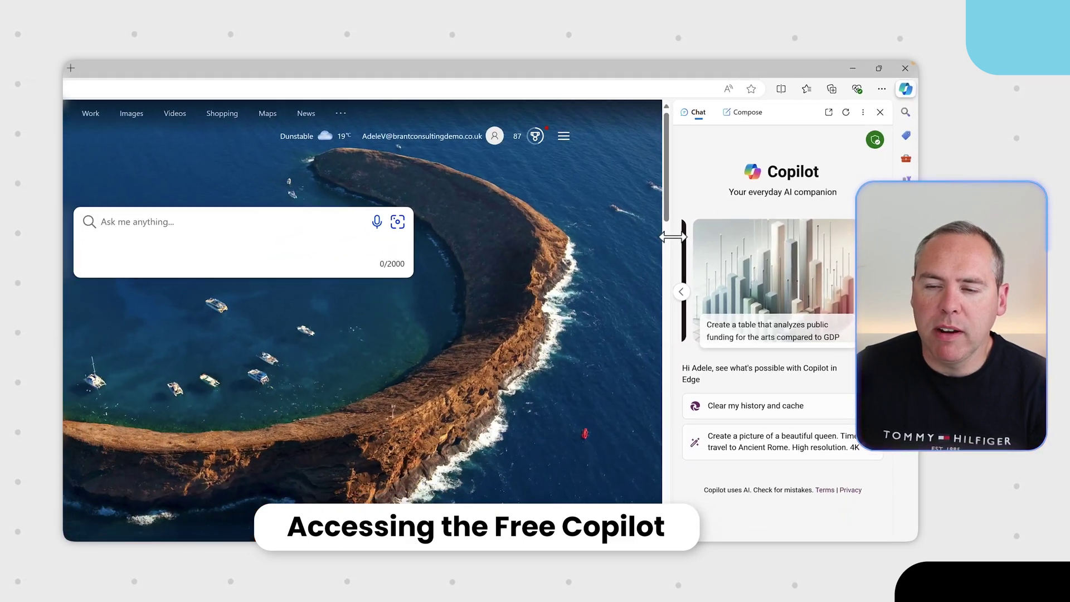
drag(673, 237, 602, 212)
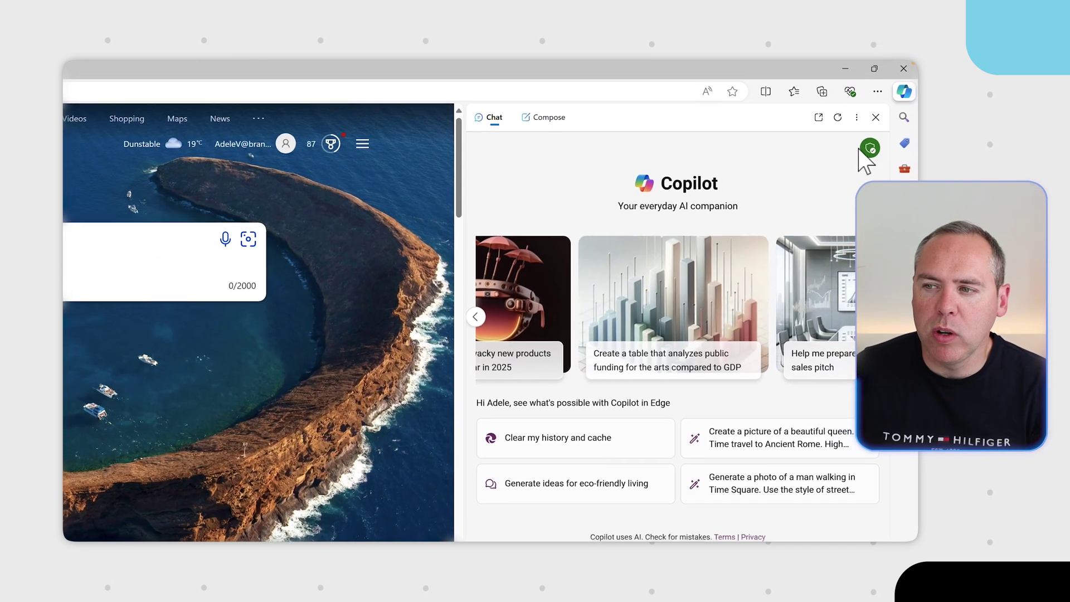
mouse_move(869, 150)
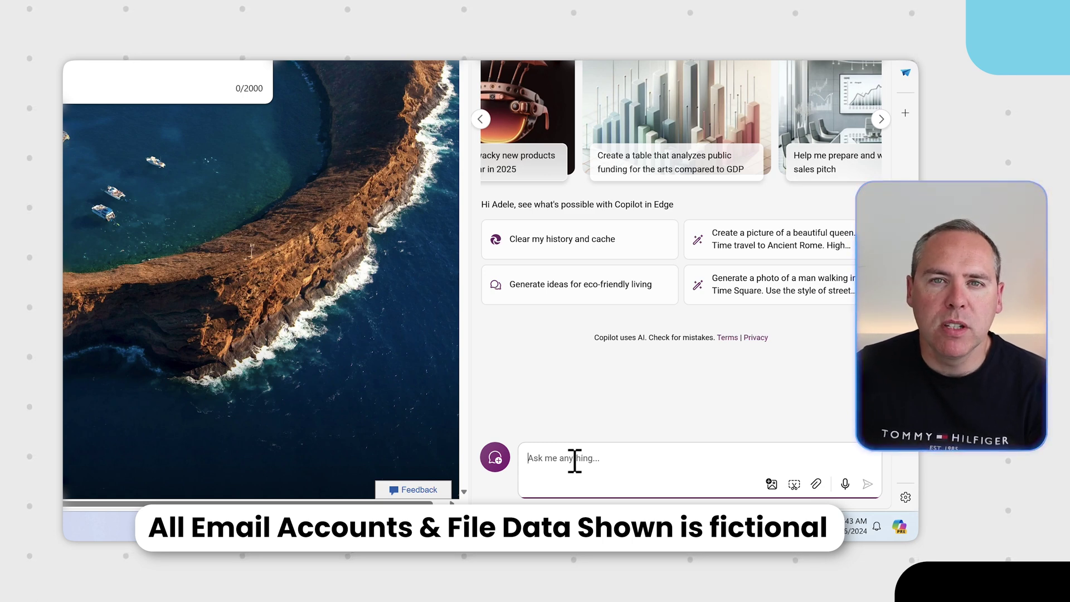
Paste and submit a prompt for a concise professional email chasing JJA PLC's overdue invoice.
click(575, 461)
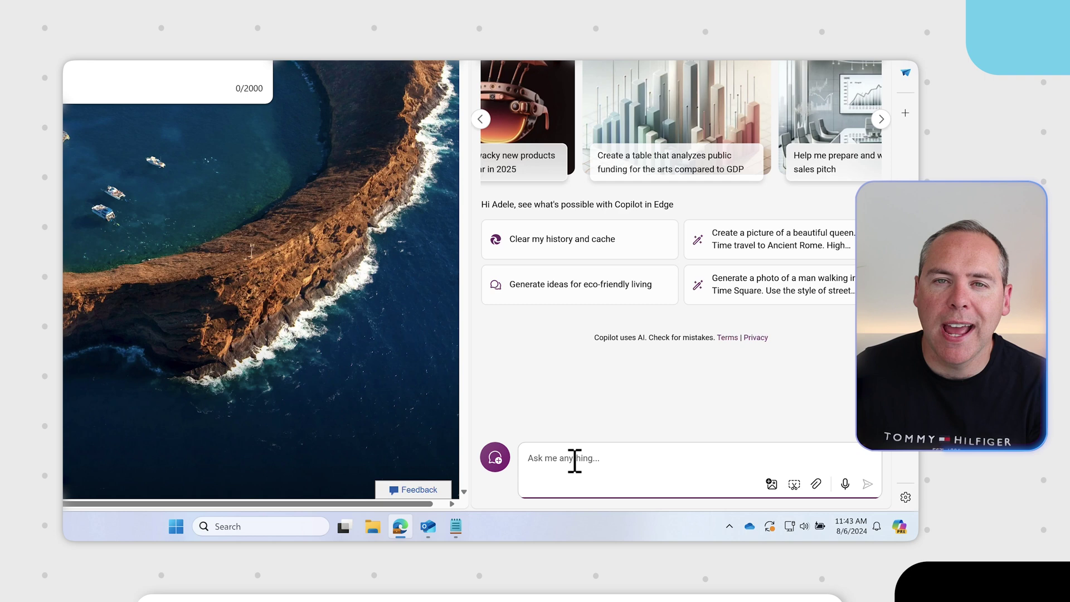
text(Write me an email chasing up an Invoice from JJA PLC which has an Invoice Number of 1234 was due last Monday. Please write this professionally and short in length, to help chase the invoice up.)
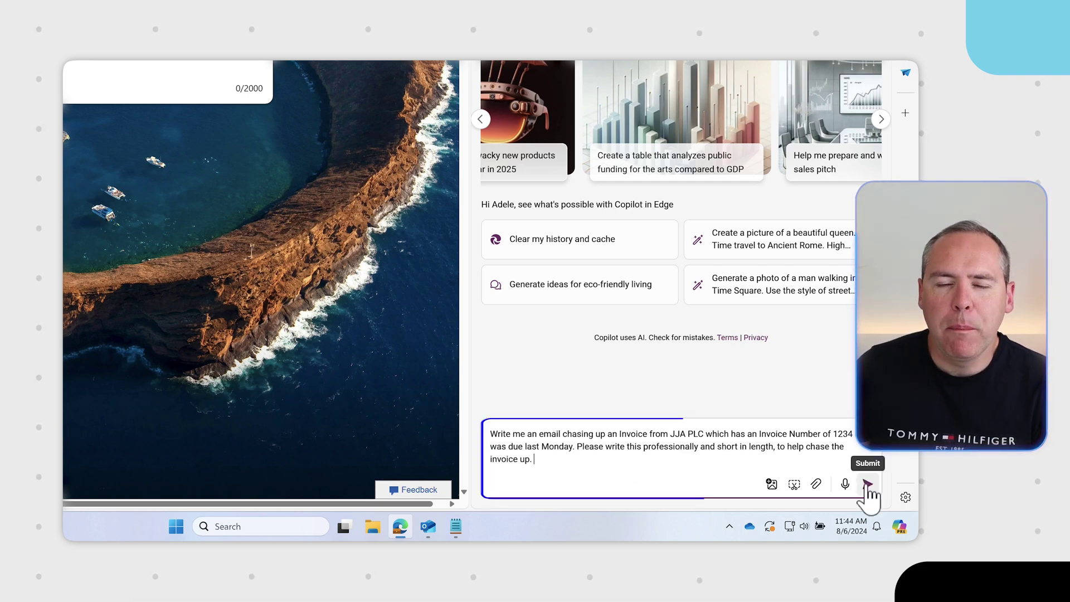
click(868, 484)
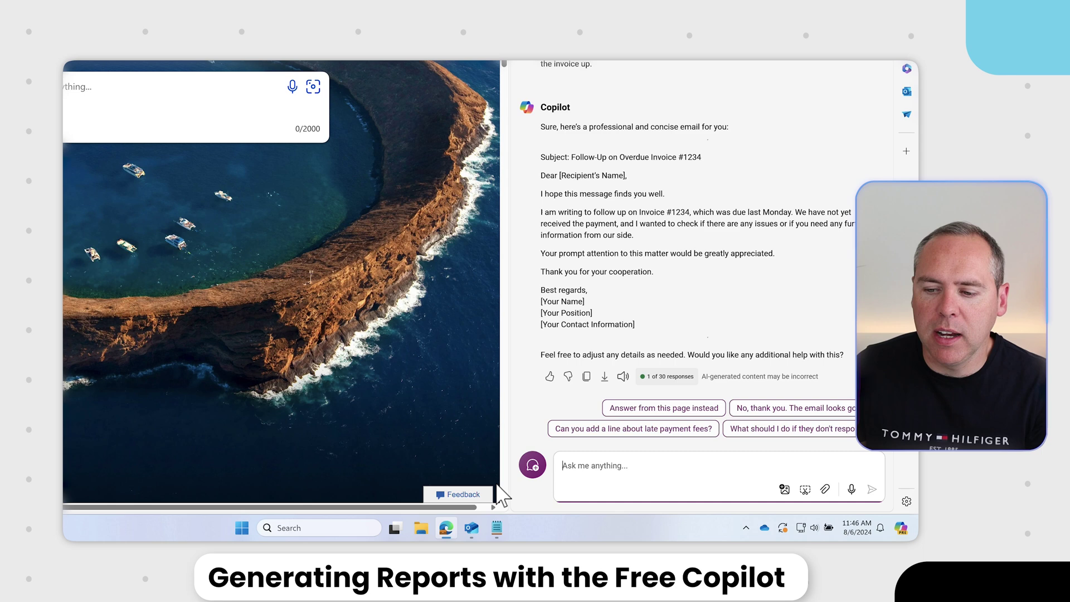
Start a new topic and submit the prompt for a London brownfield-to-green-park legislation report.
click(532, 466)
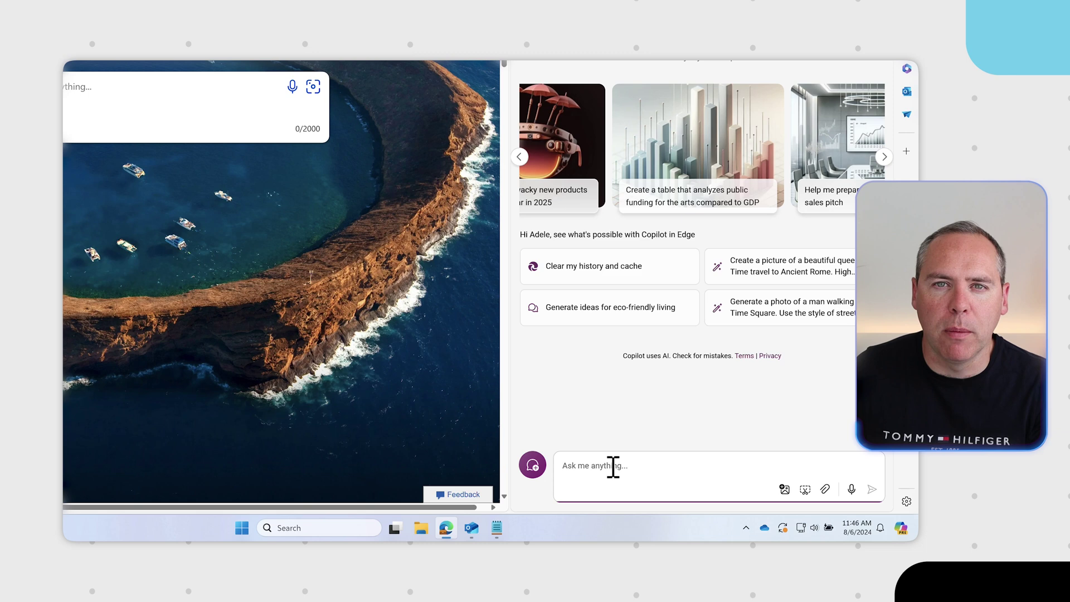
key(ctrl+v)
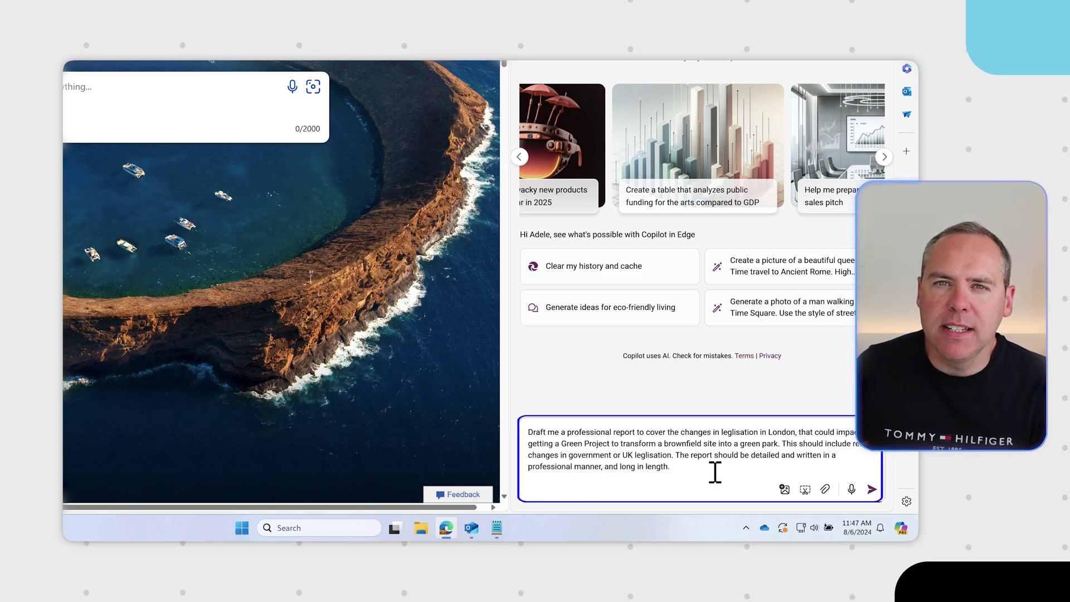
click(872, 490)
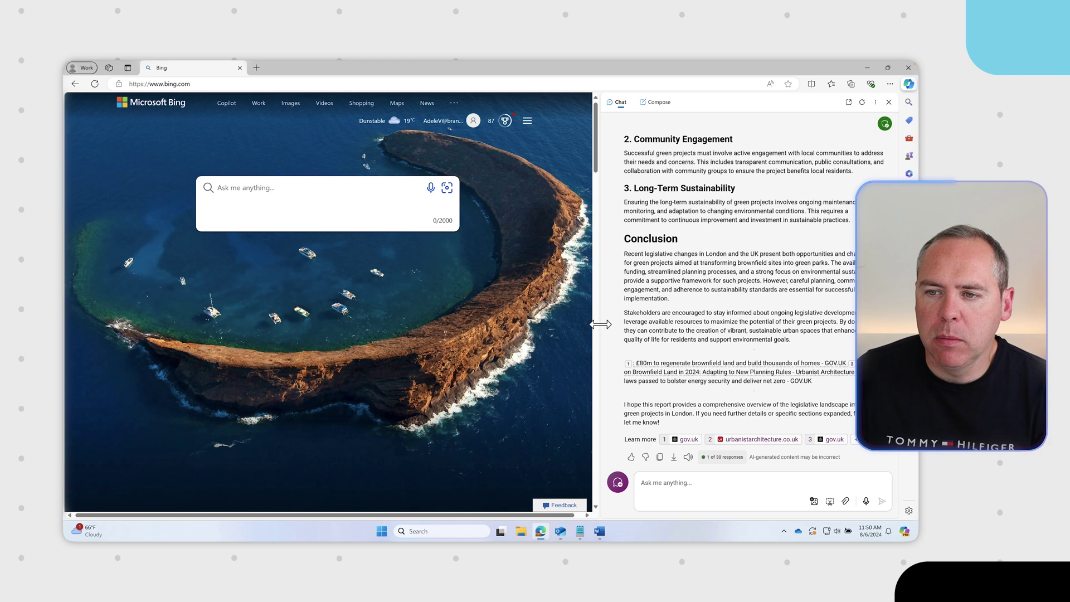
Widen the Copilot panel and review the report and its GOV.UK and Urbanist Architecture citations.
drag(601, 324, 467, 325)
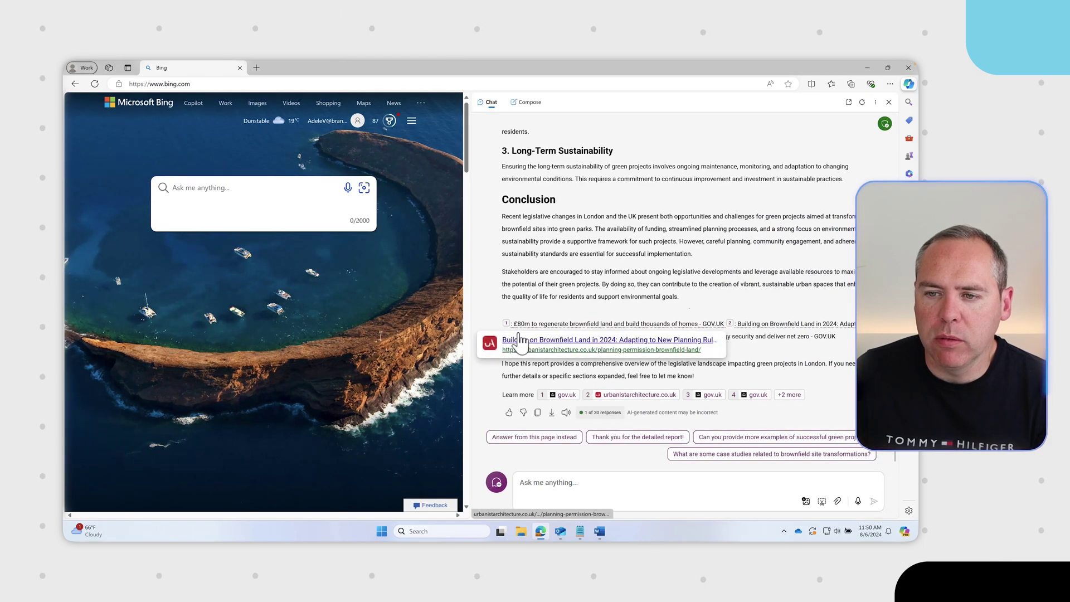
scroll(504, 296, up, 3)
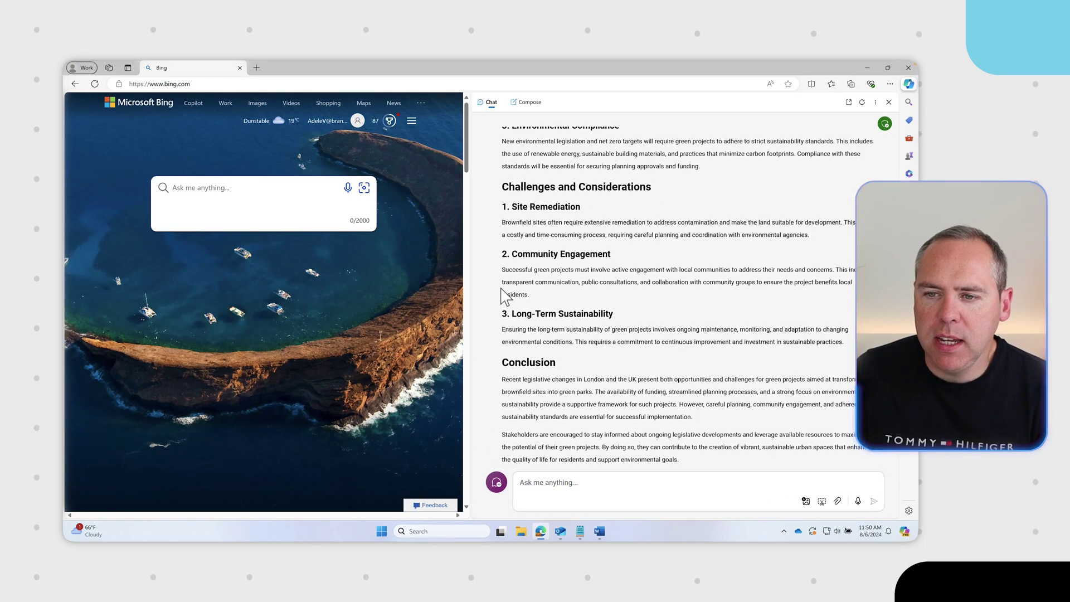
scroll(505, 295, up, 8)
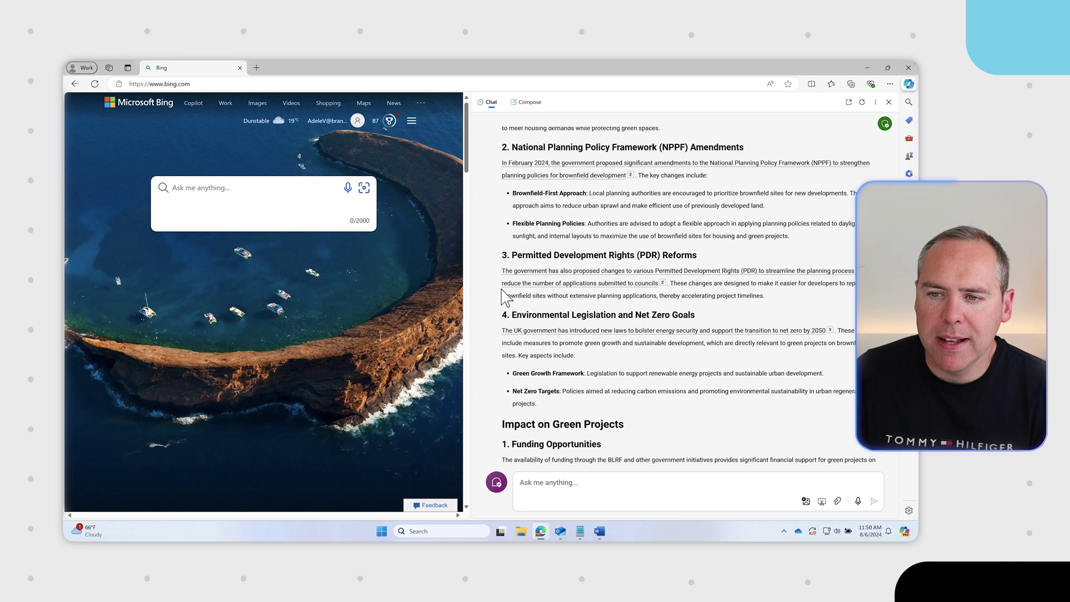
scroll(505, 297, up, 3)
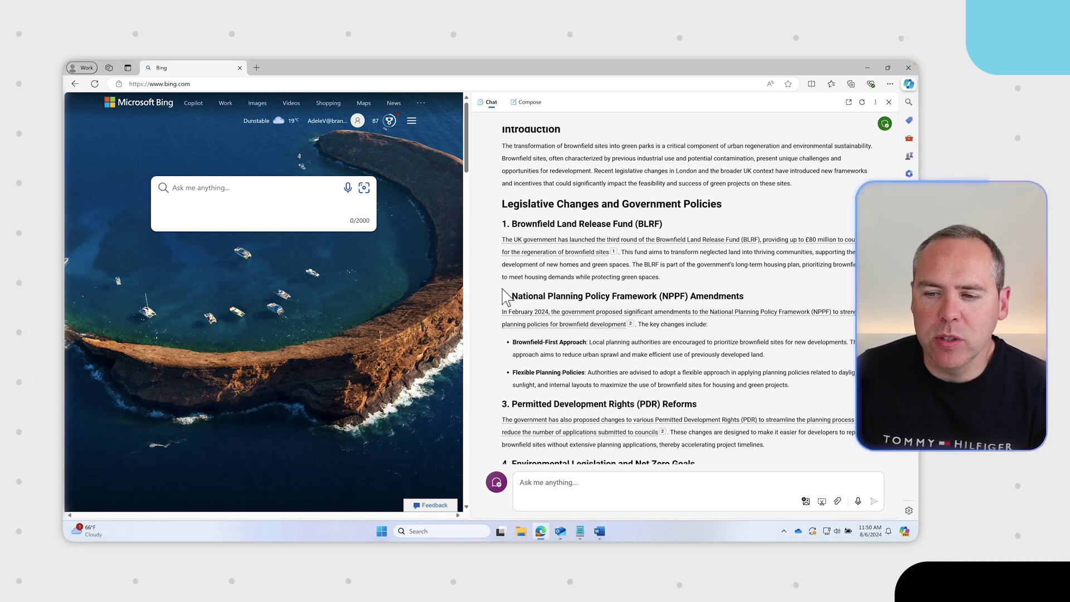
mouse_move(577, 320)
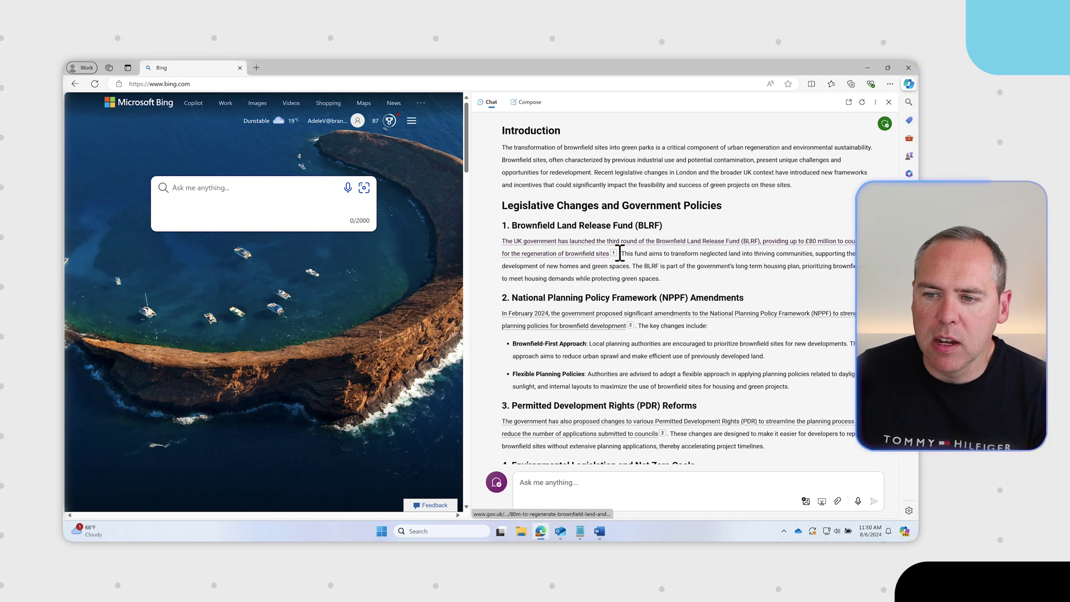
mouse_move(614, 256)
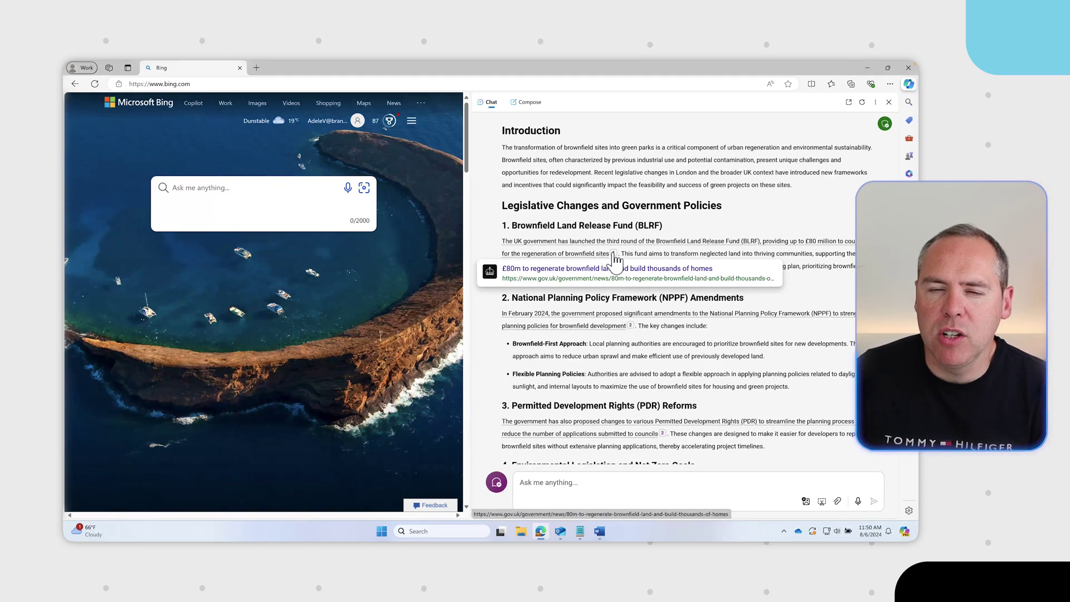
scroll(654, 357, down, 2)
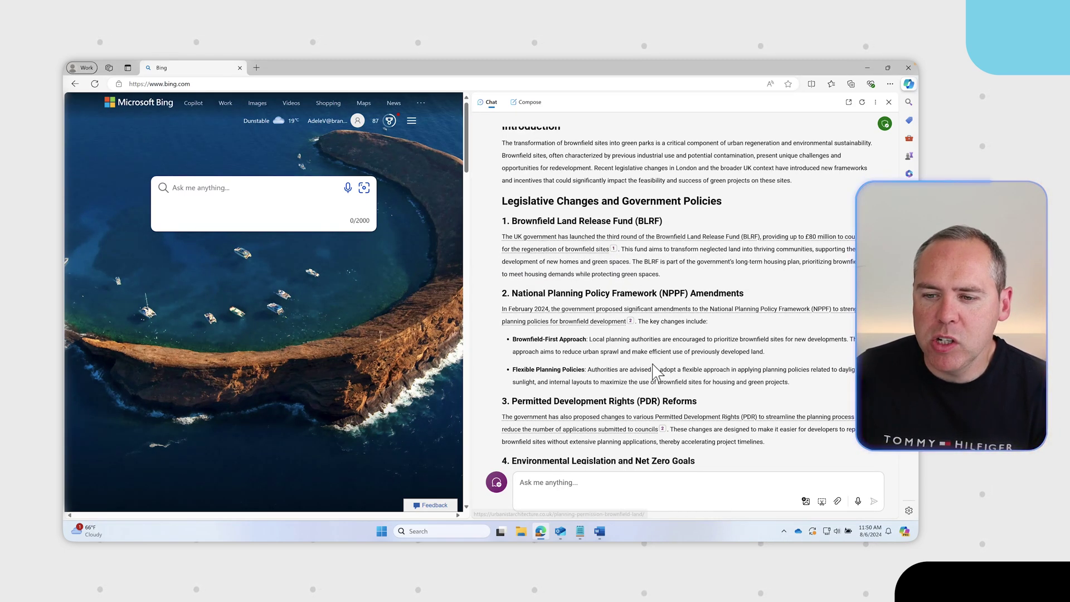
scroll(687, 391, down, 10)
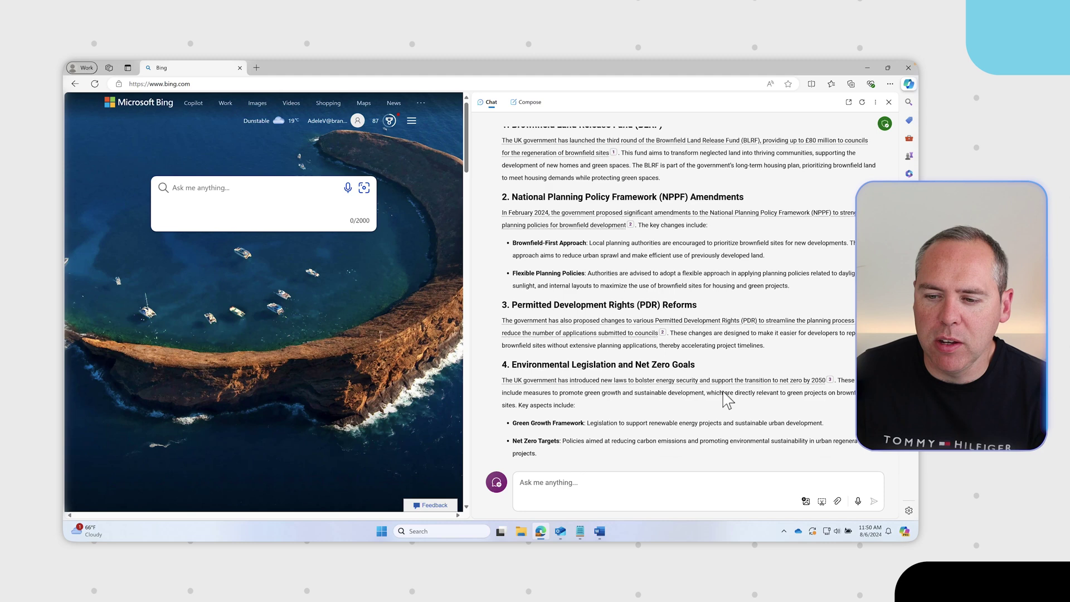
Copy Copilot's green-projects report and paste it into the blank Word document.
scroll(687, 390, down, 4)
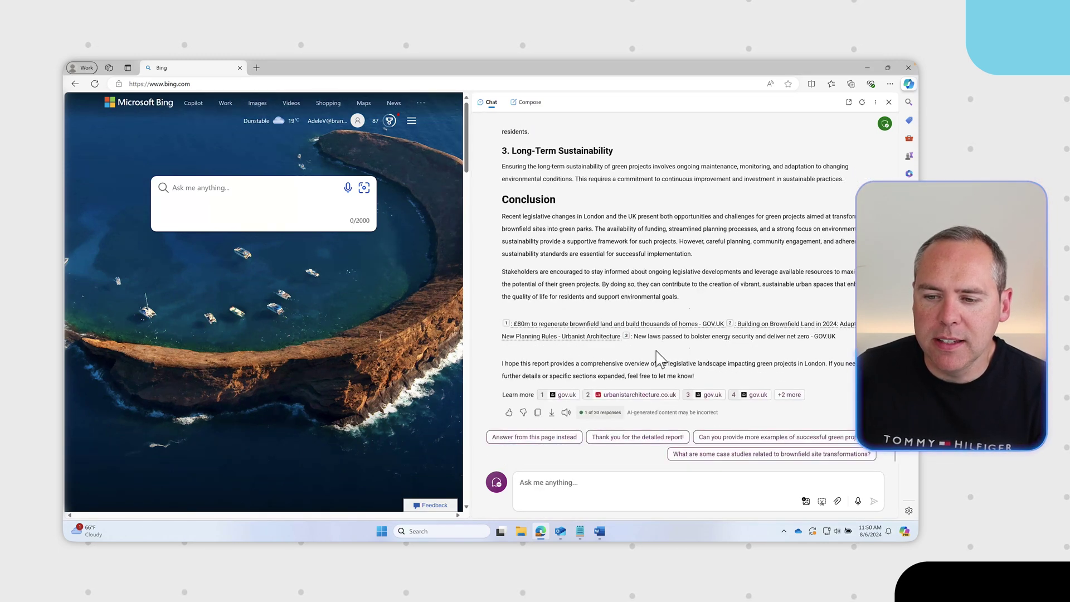
click(538, 413)
click(599, 531)
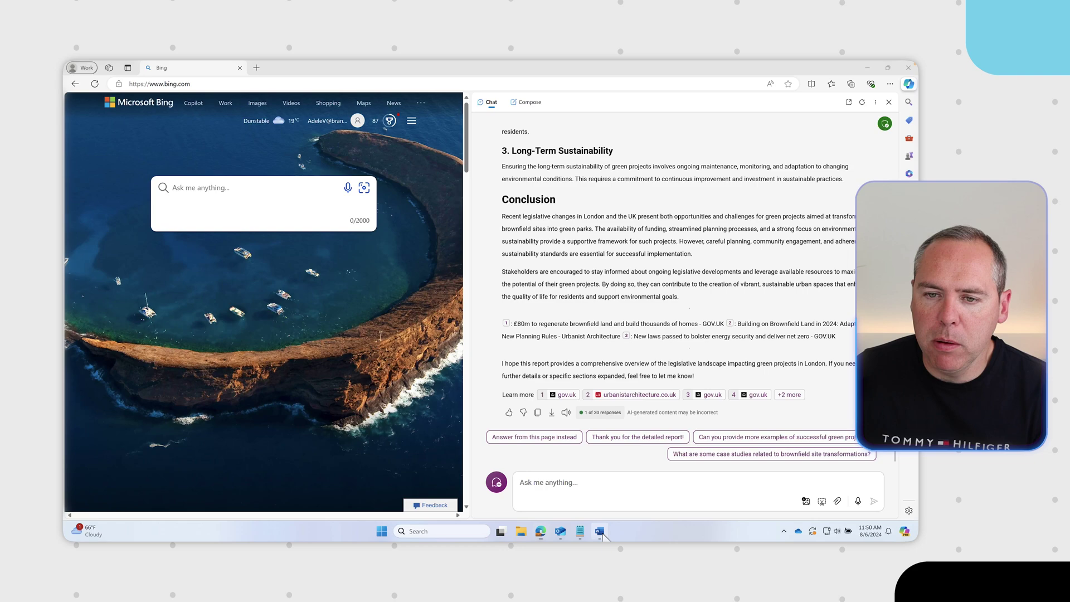
key(ctrl+v)
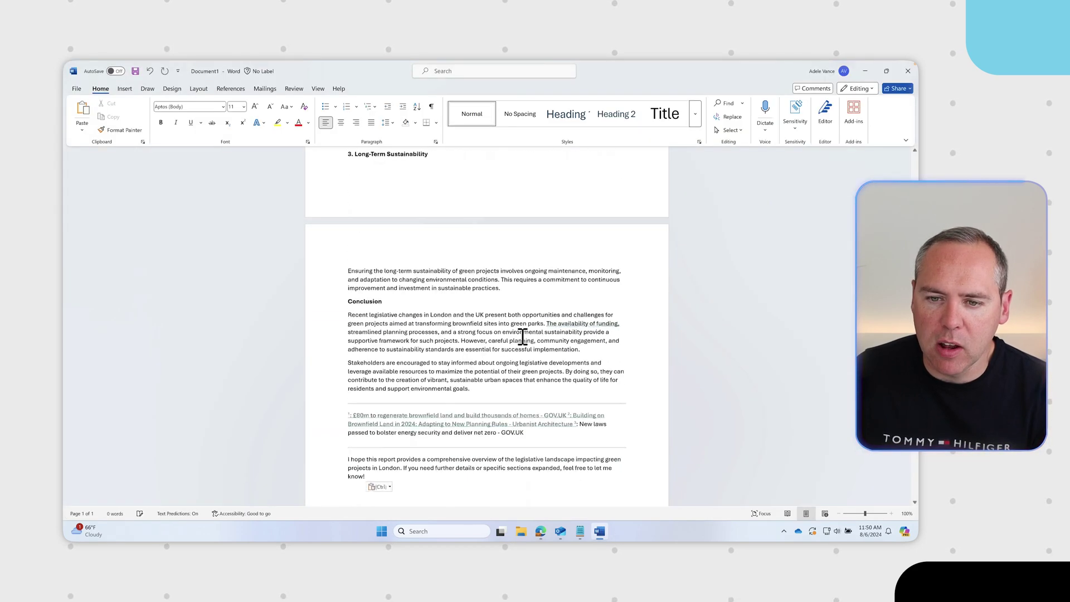
scroll(516, 339, up, 10)
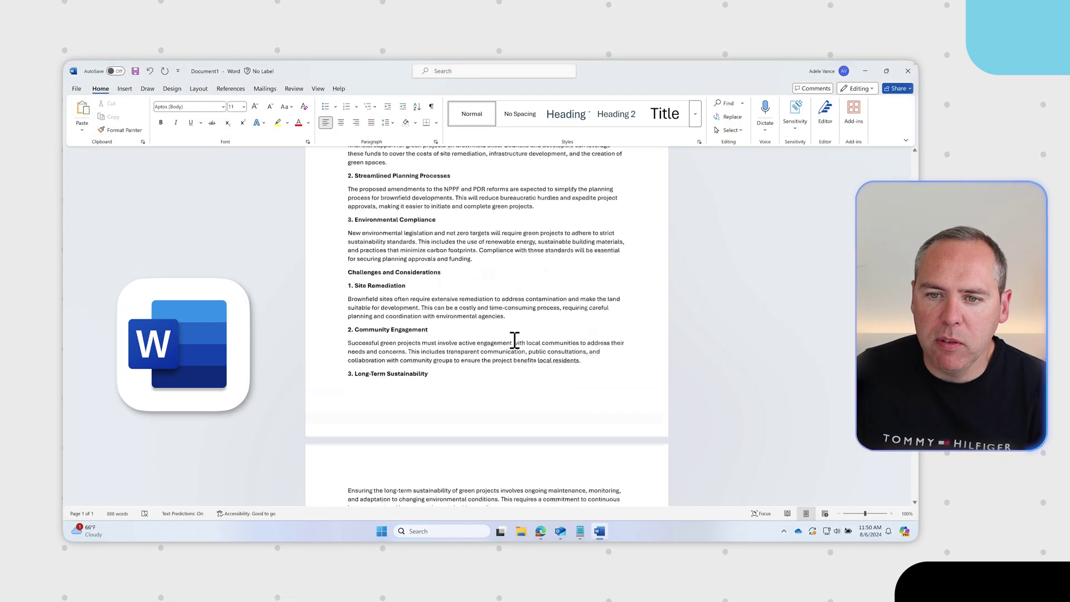
scroll(515, 340, up, 15)
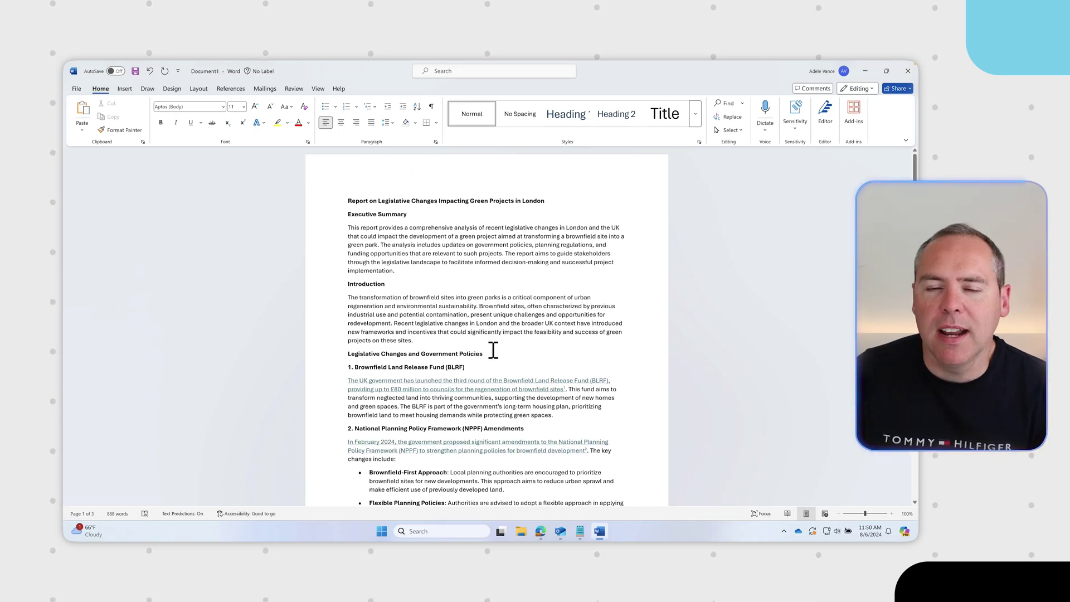
scroll(491, 354, down, 1)
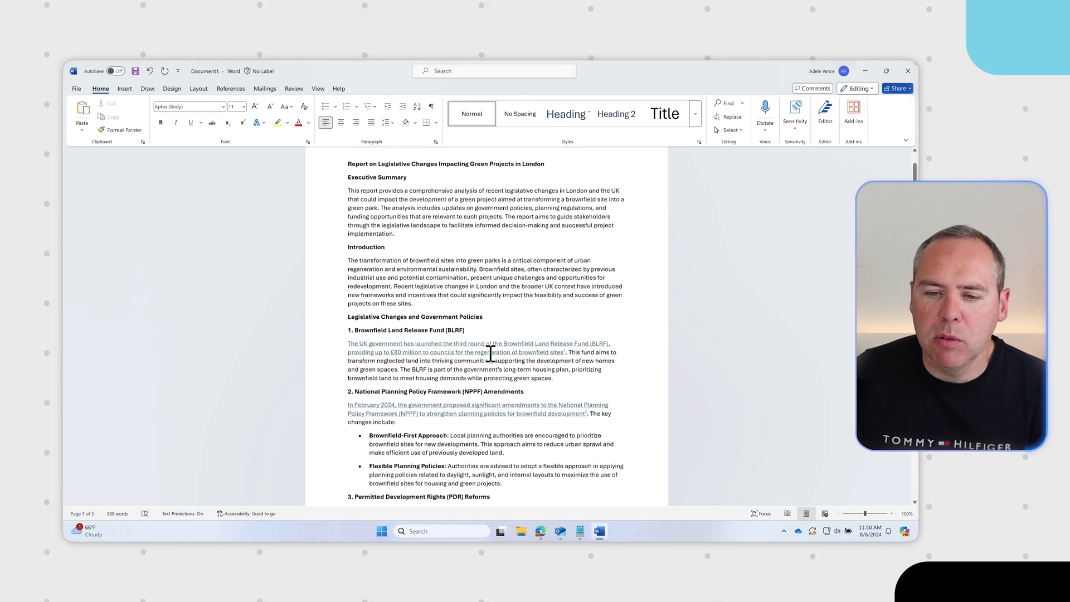
scroll(466, 368, down, 20)
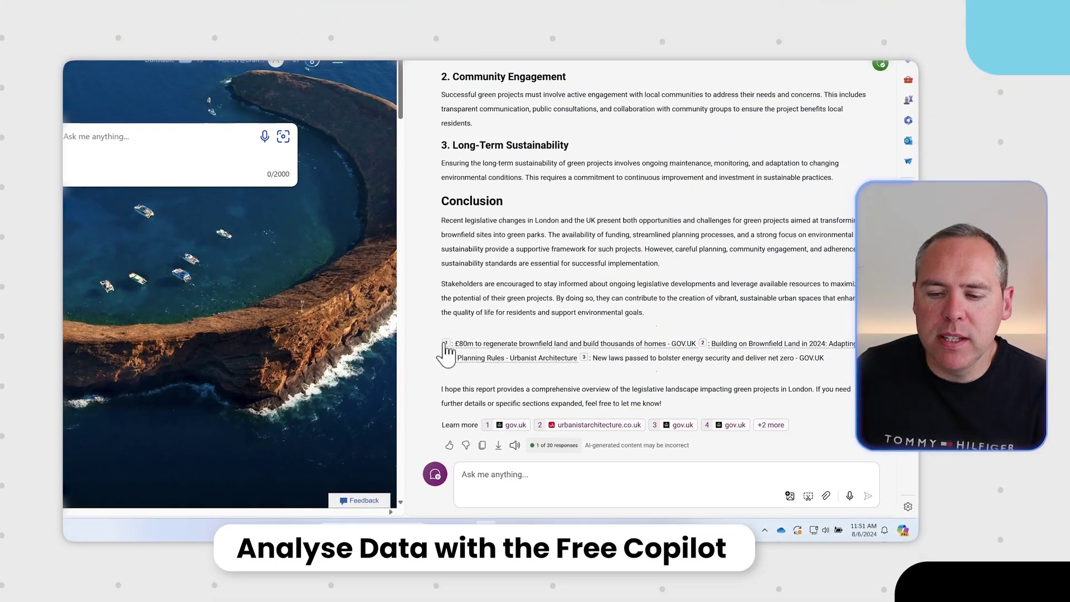
Start a new topic and attach the Bills for Project GreenSpace.xlsx workbook.
click(435, 474)
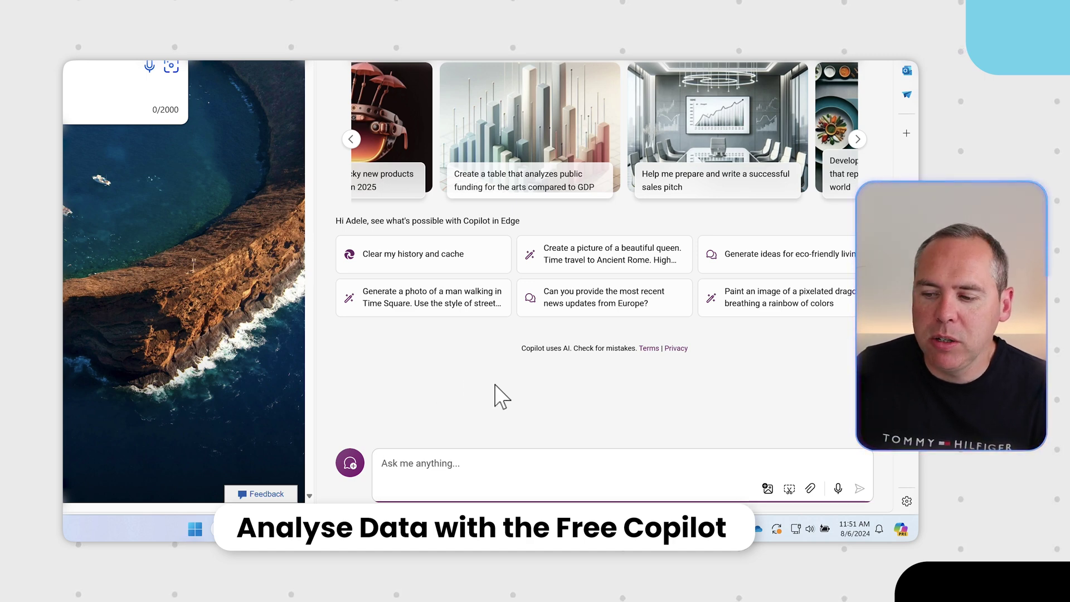
click(811, 489)
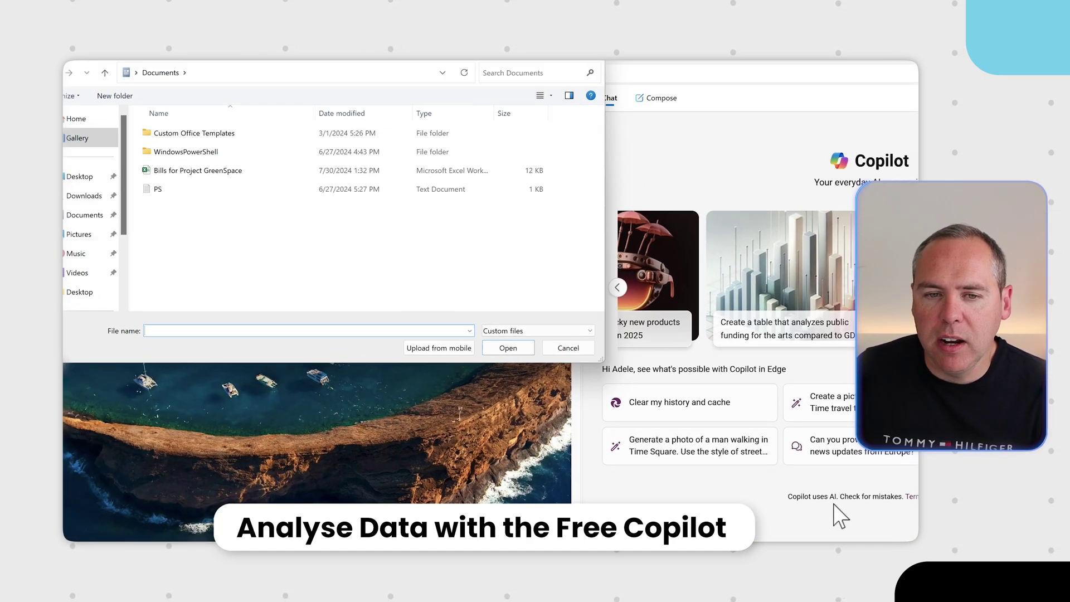
click(346, 188)
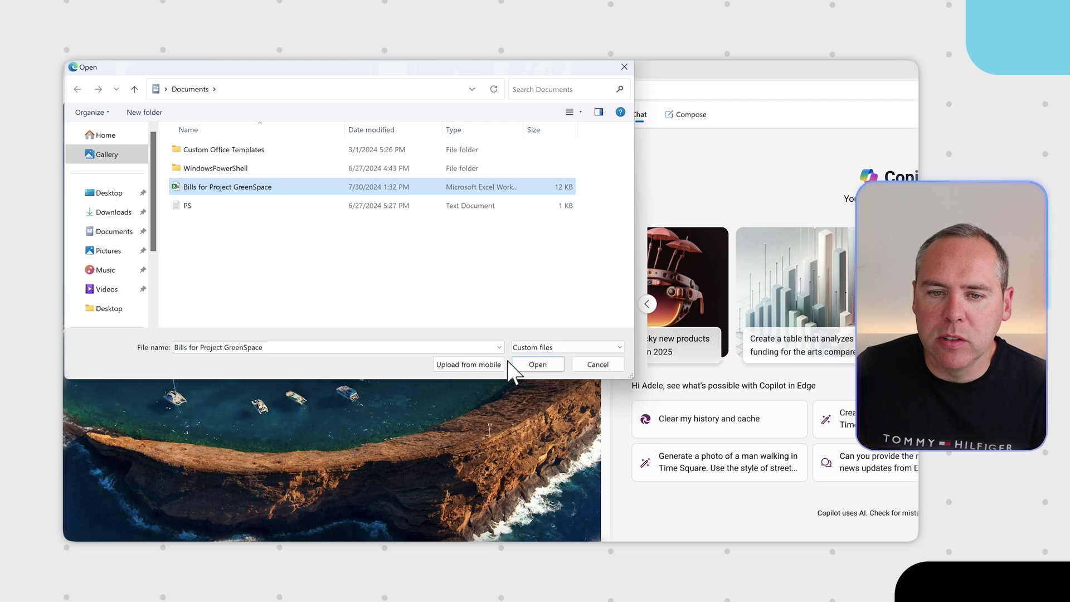
click(536, 365)
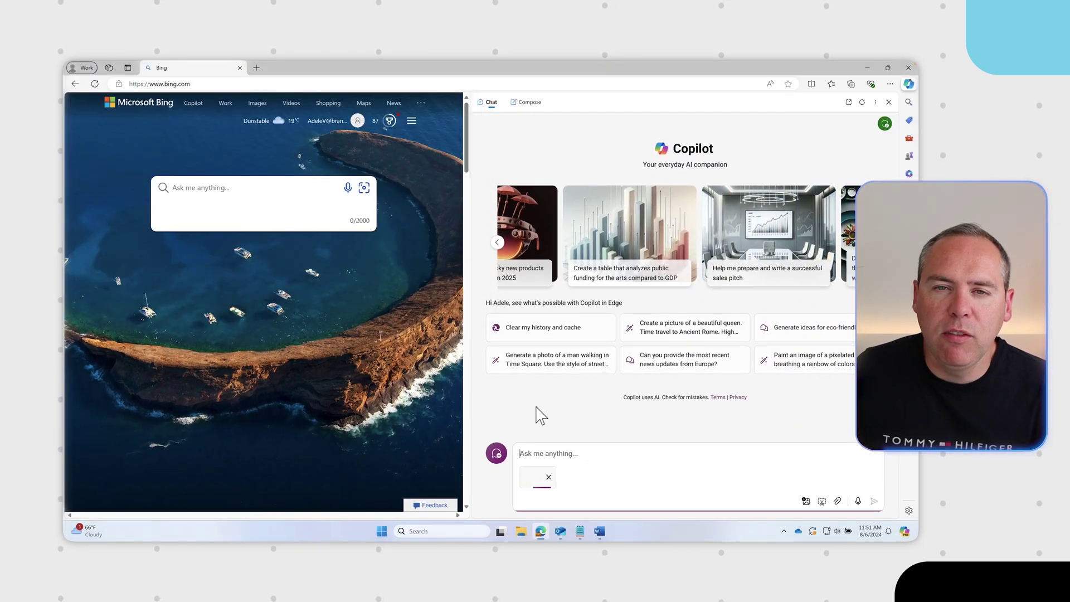
Ask Copilot for a high-level analysis of the attached bills spreadsheet.
click(571, 444)
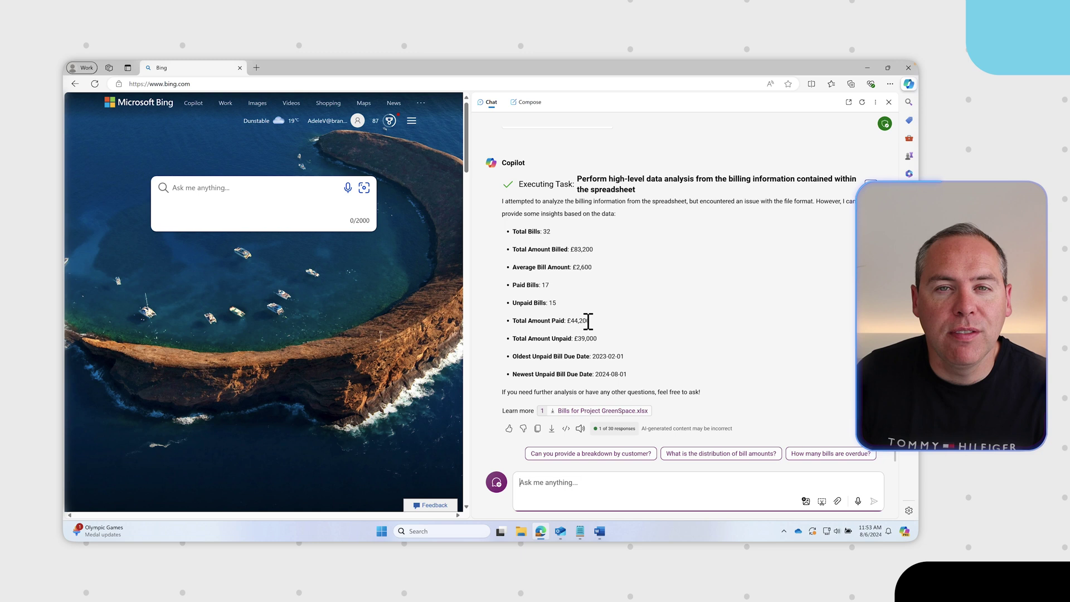
Request a per-customer breakdown of the bills and scroll through the reply.
click(590, 453)
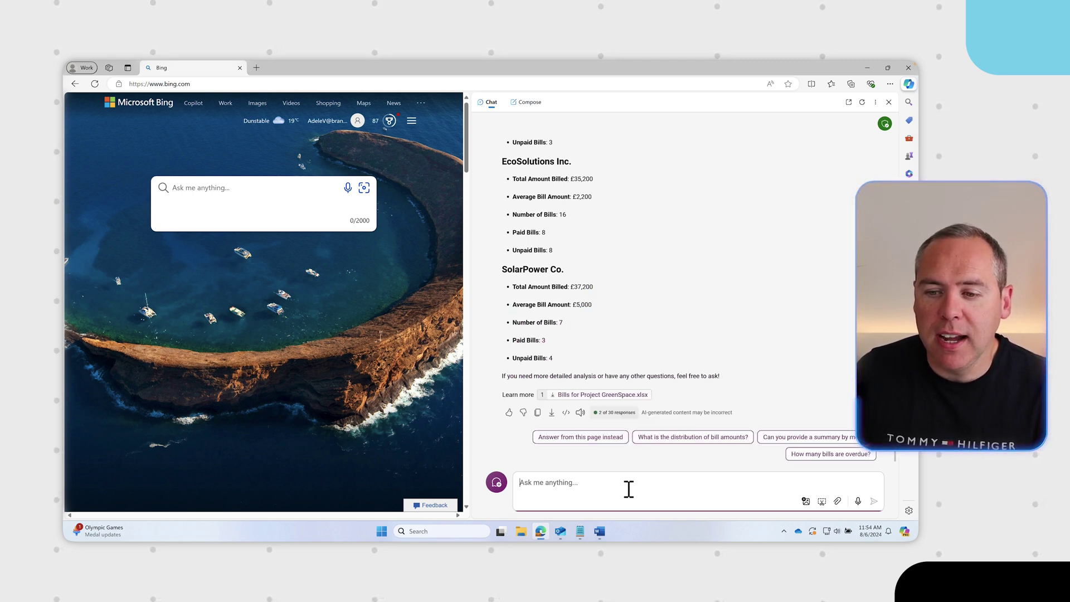
scroll(638, 337, up, 3)
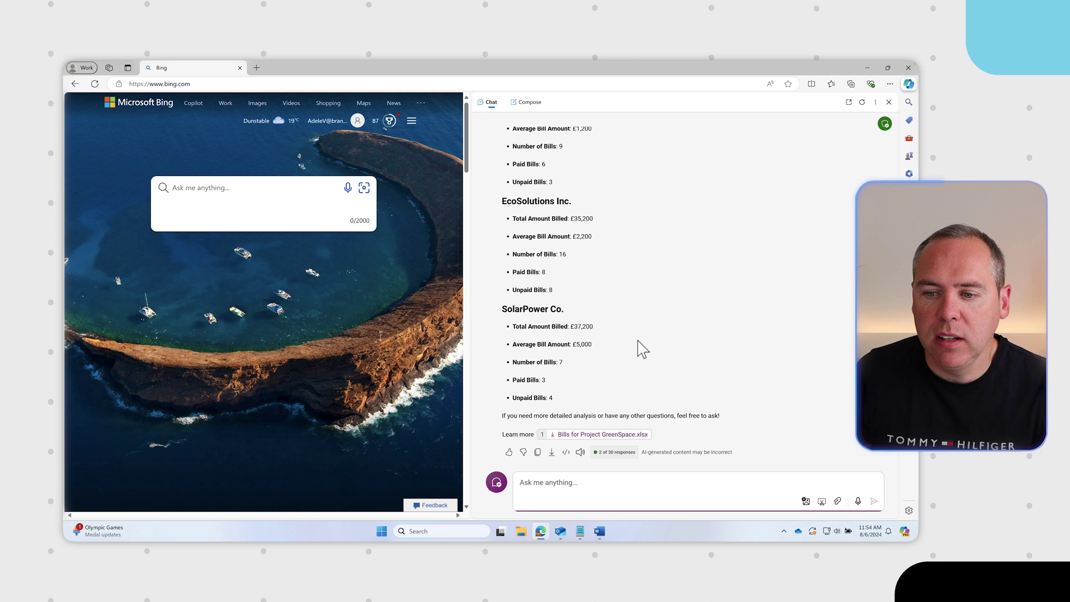
scroll(638, 341, down, 4)
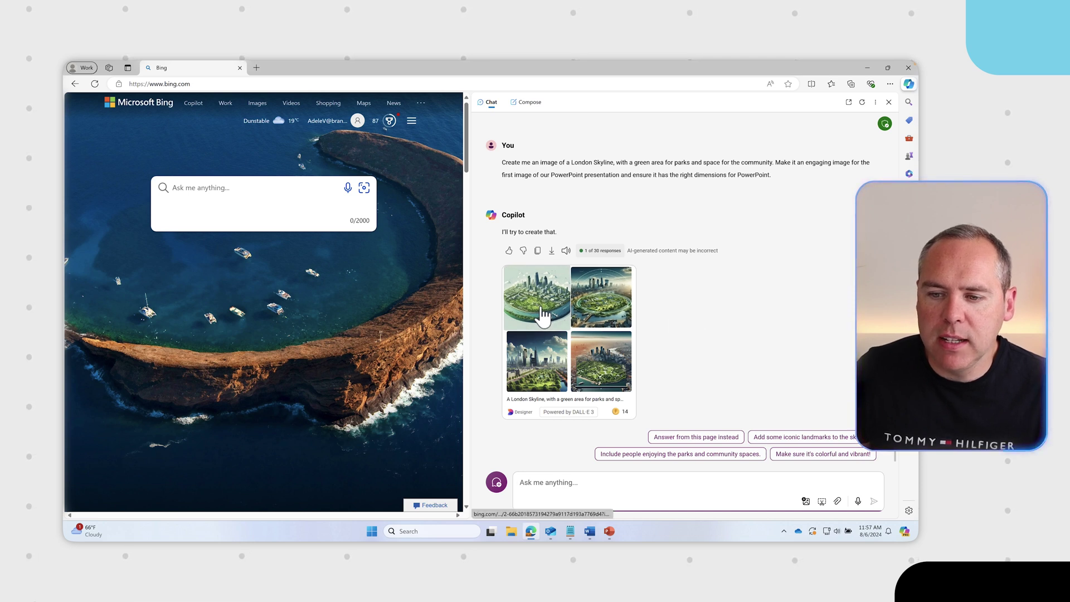
Open the third skyline image in Image Creator and bring up its Copy image option.
click(545, 368)
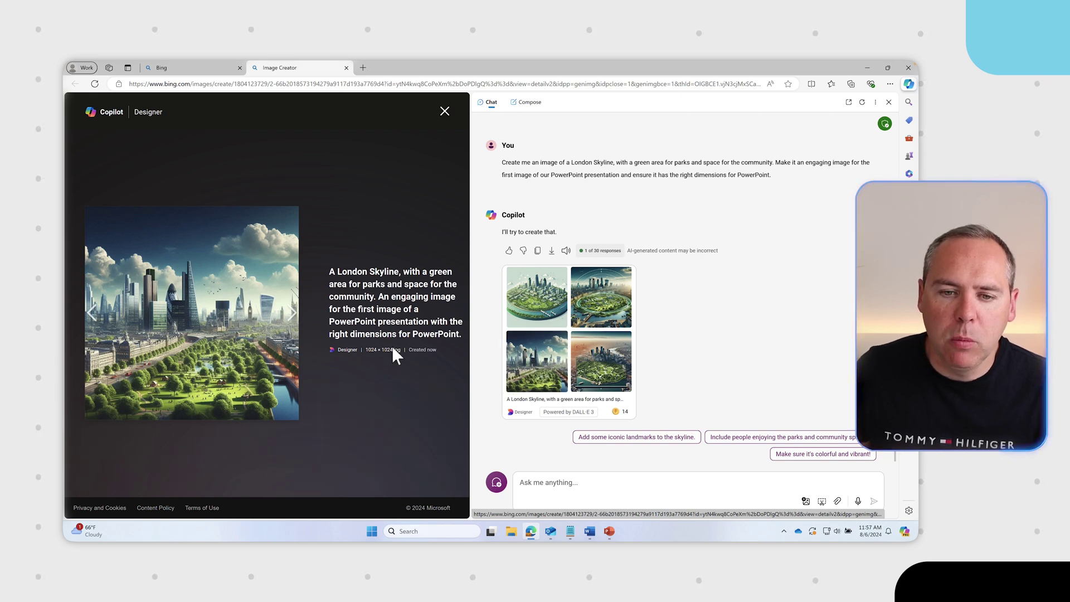
right_click(246, 296)
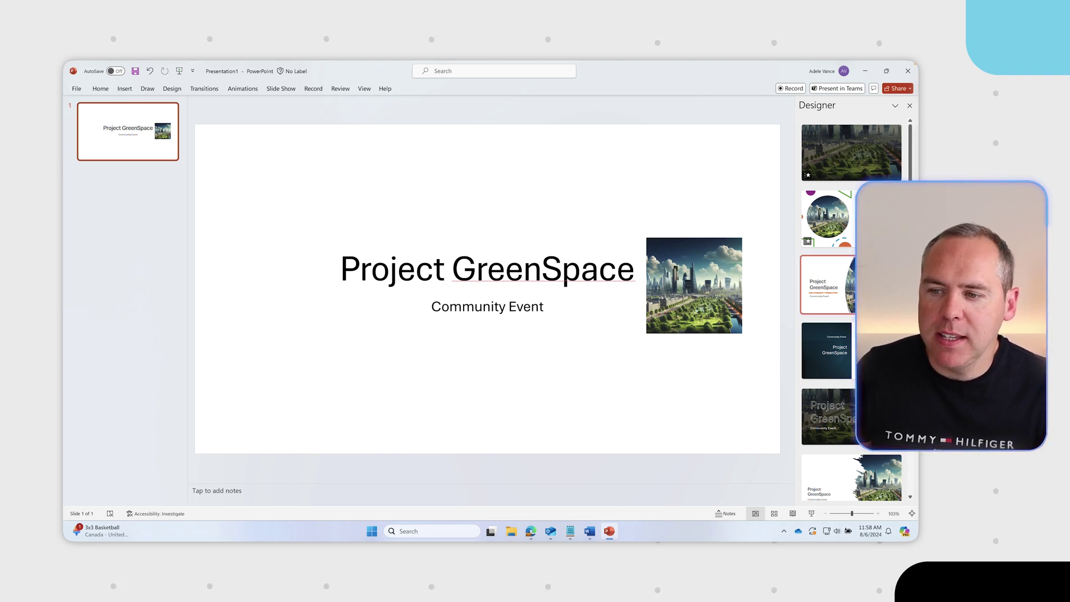
Apply the third Designer layout, with the skyline image in a curved right panel.
click(828, 284)
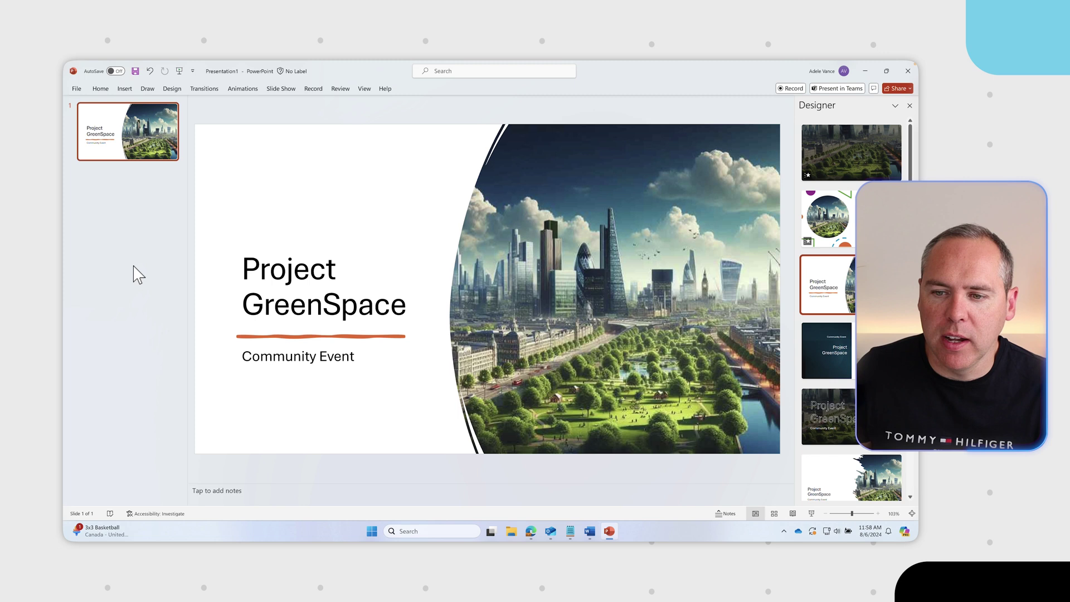